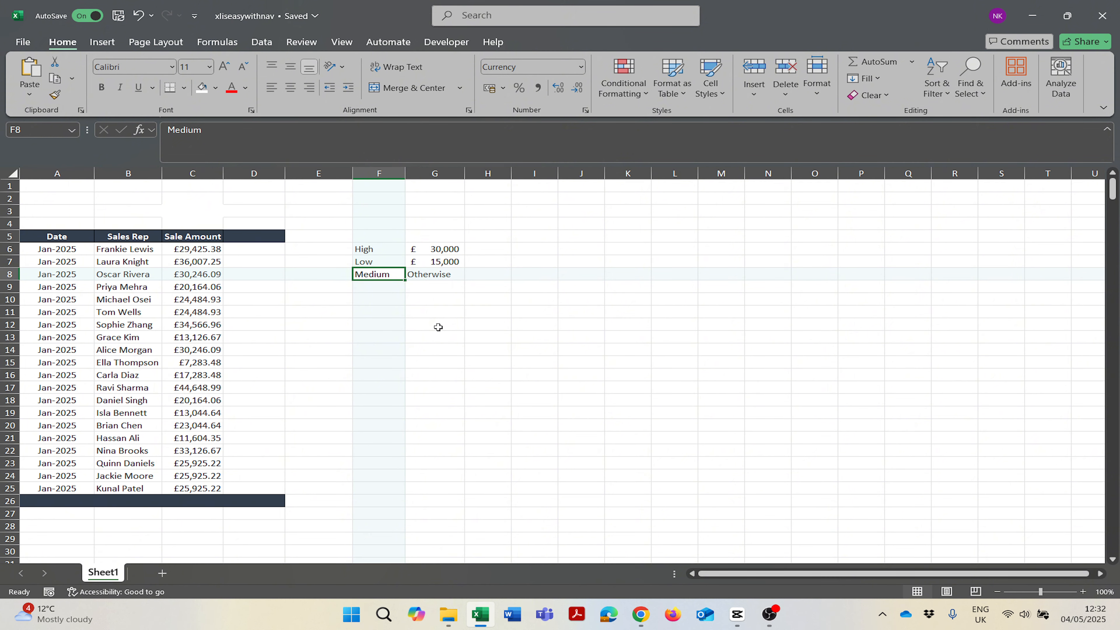
Review the January sales records and the High, Low and Medium threshold table in F6:G8.
drag(66, 254, 250, 525)
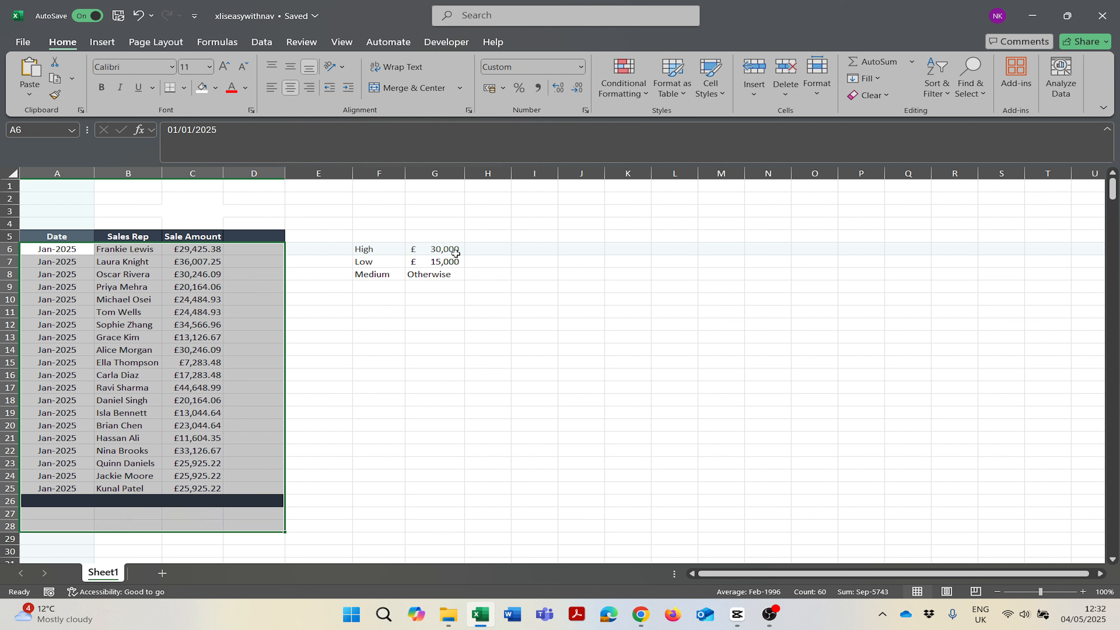
click(442, 248)
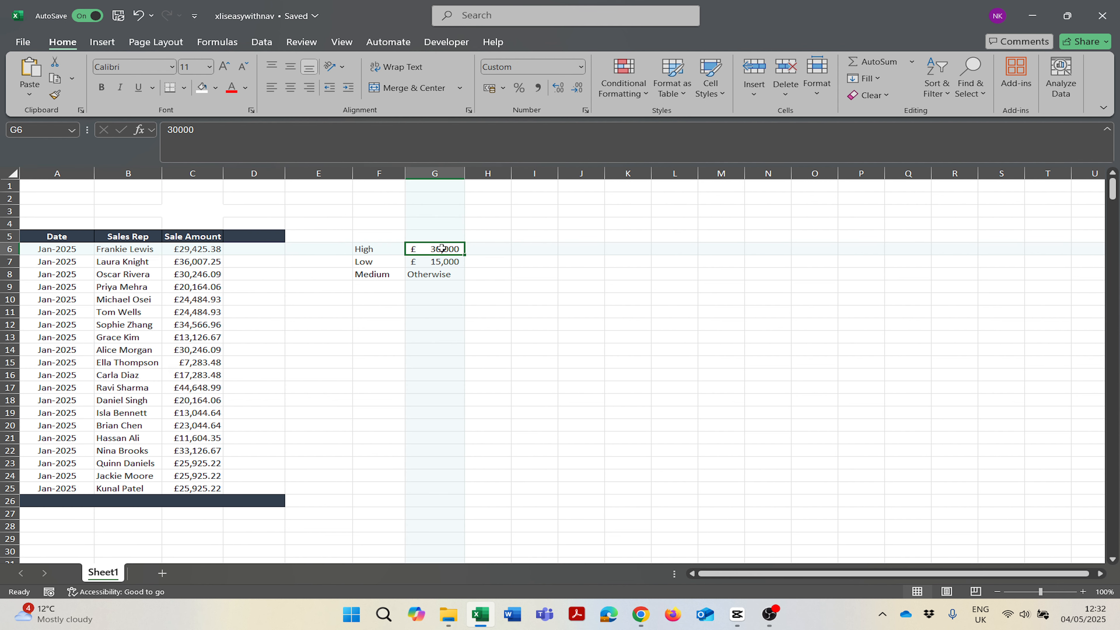
key(Left)
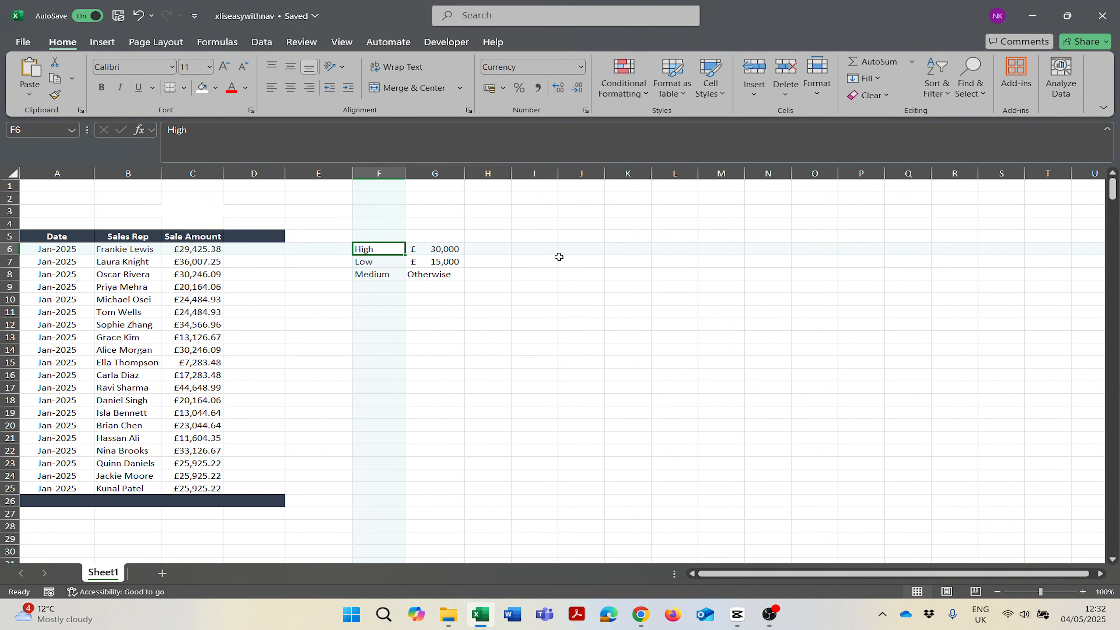
key(Right)
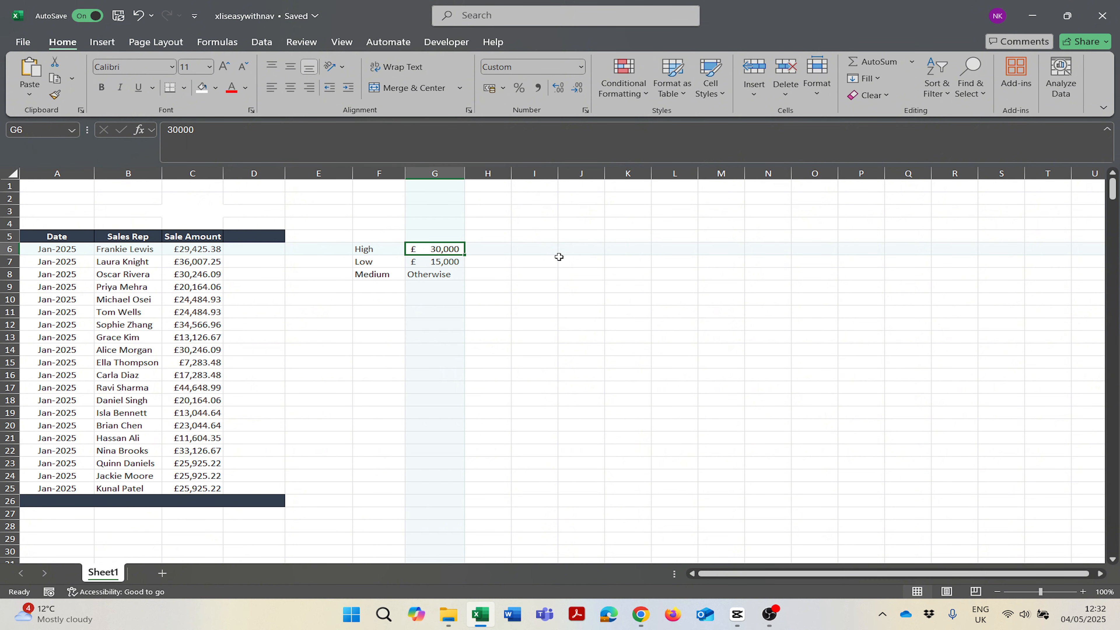
key(Down)
key(Left)
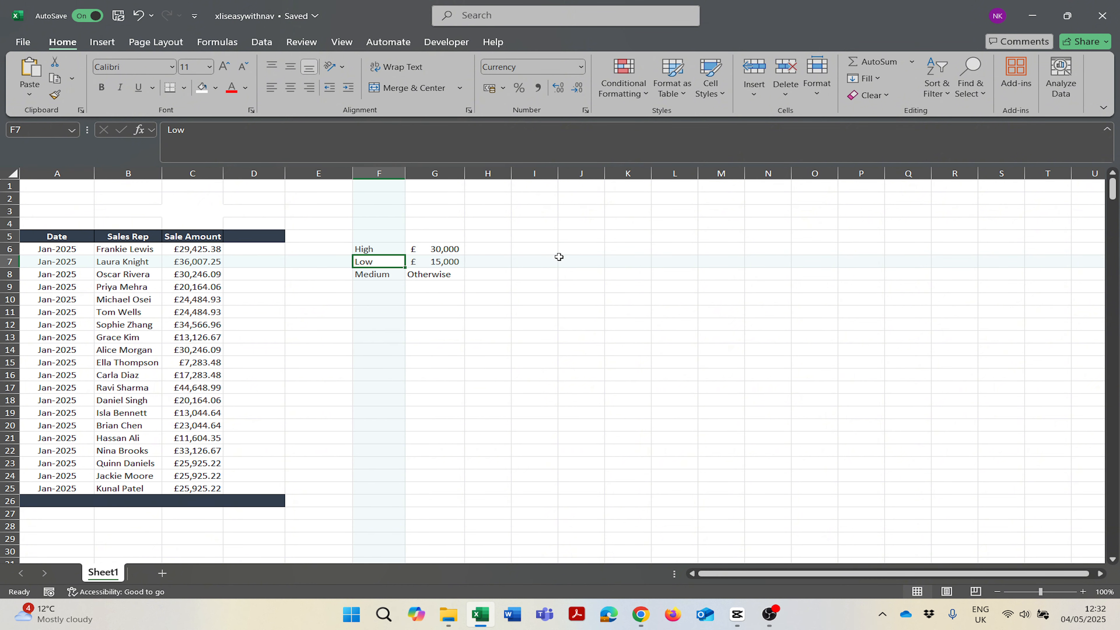
key(Right)
key(Down)
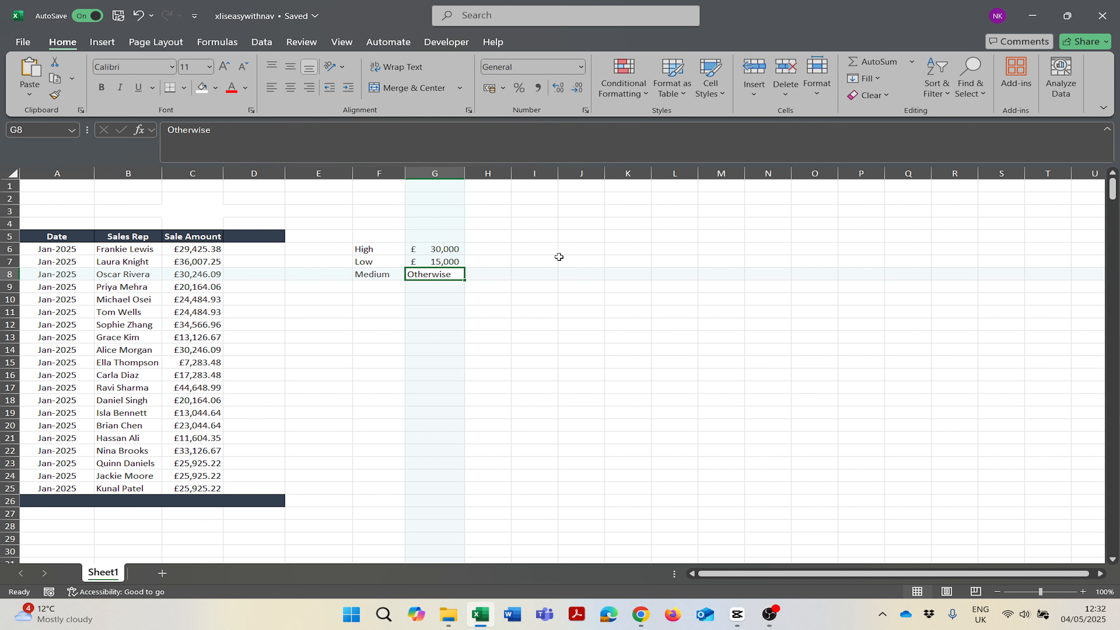
key(Left)
click(380, 303)
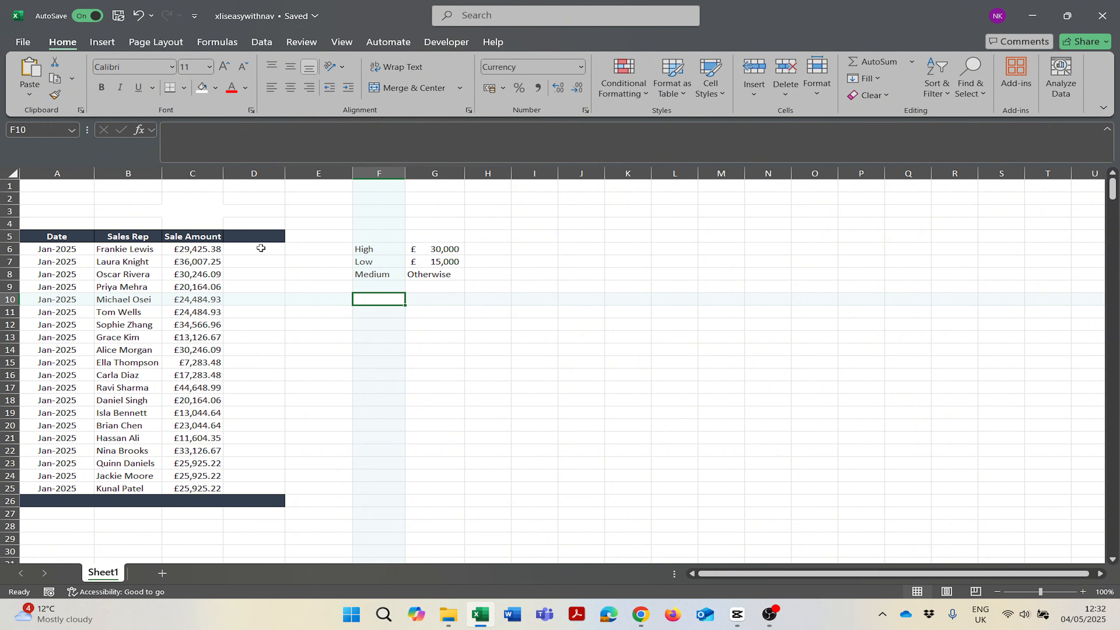
Start an IF formula in D6 that tests whether C6 is greater than the absolute reference $G$6.
click(270, 255)
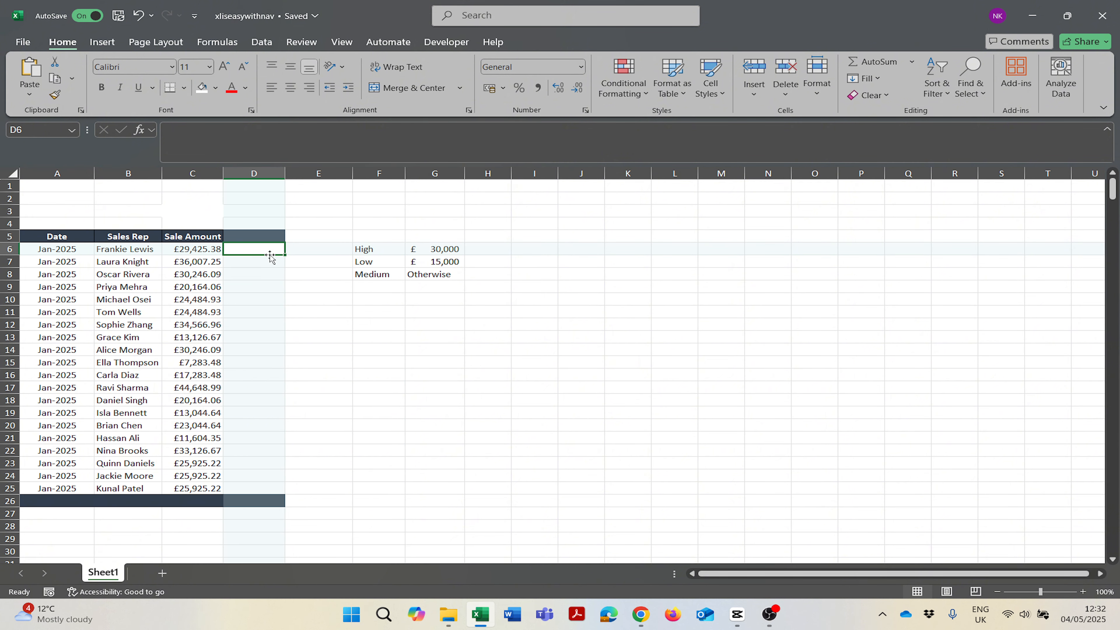
text(=if)
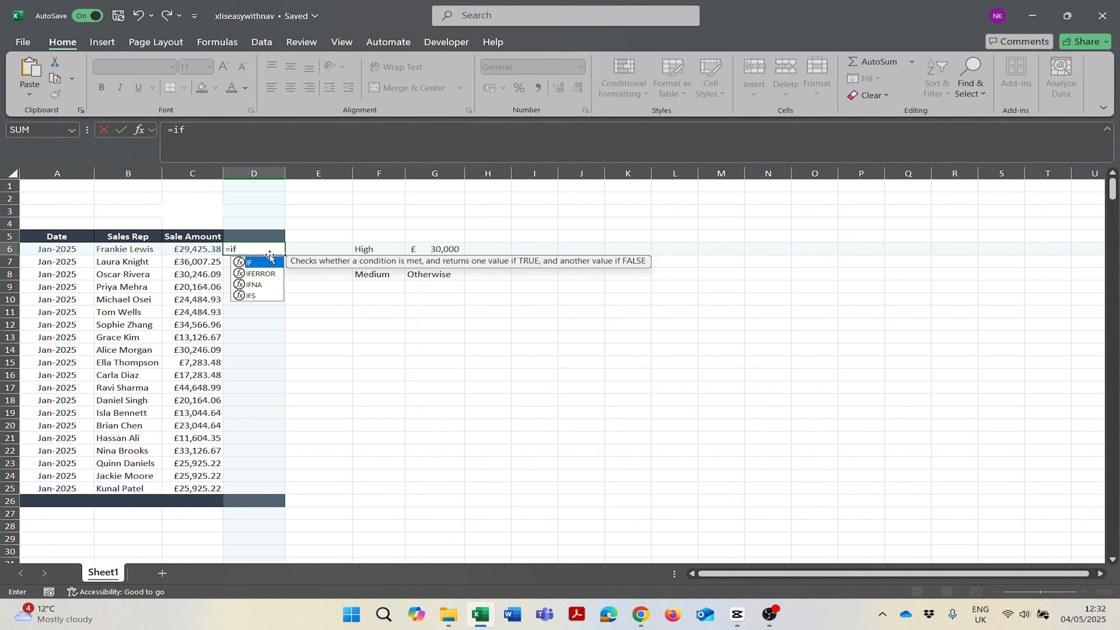
text(()
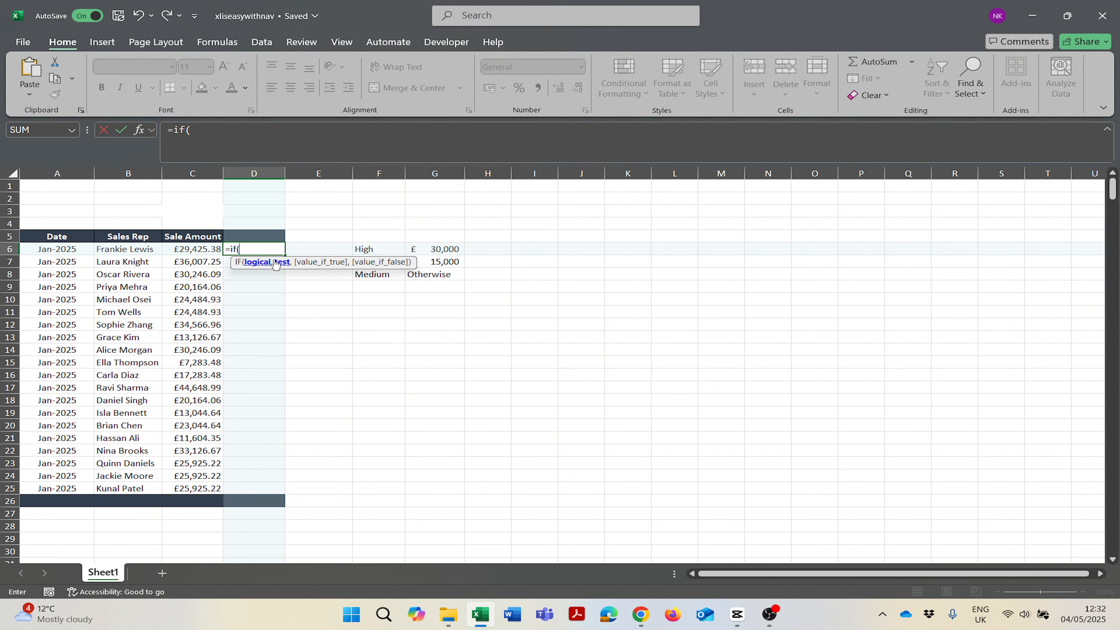
click(200, 249)
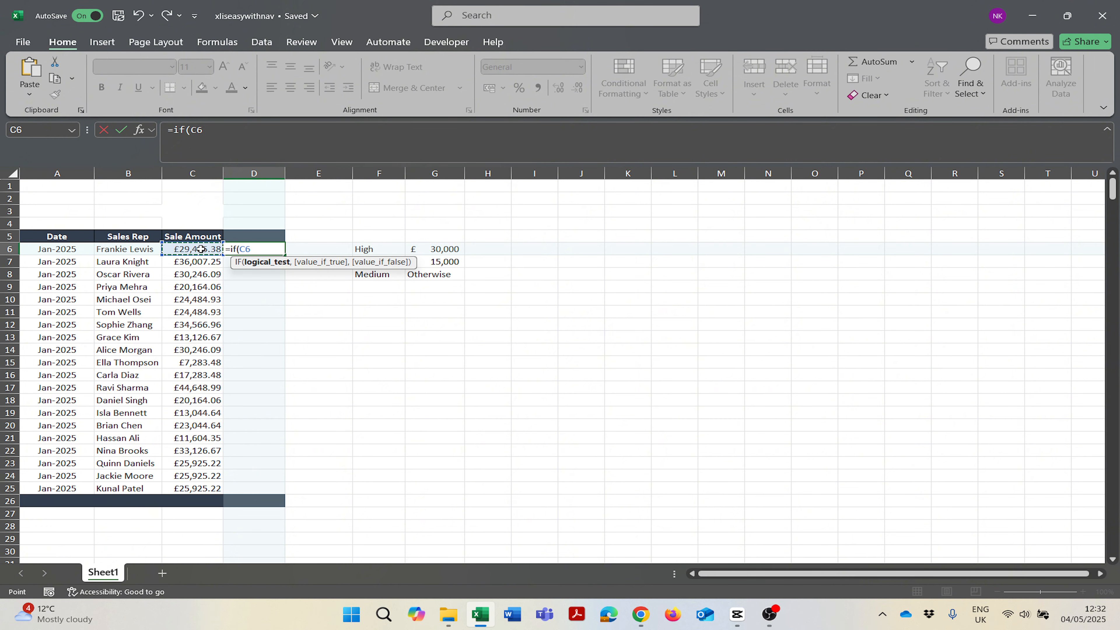
text(>)
click(459, 251)
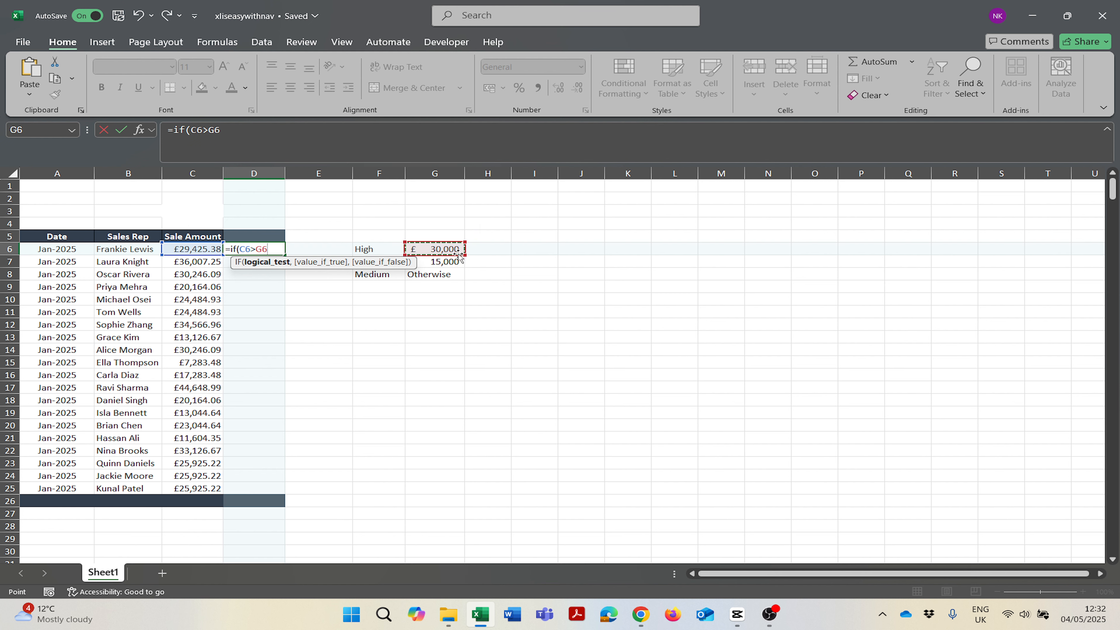
key(F4)
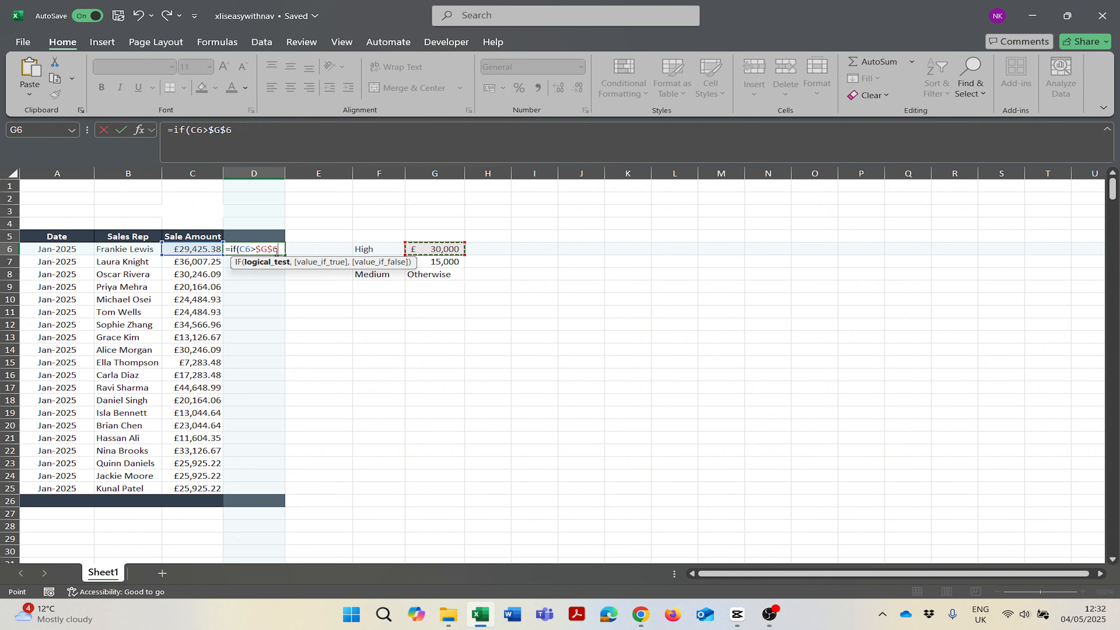
Make the D6 formula return the High label through the absolute reference $F$6 when the test is true.
text(,)
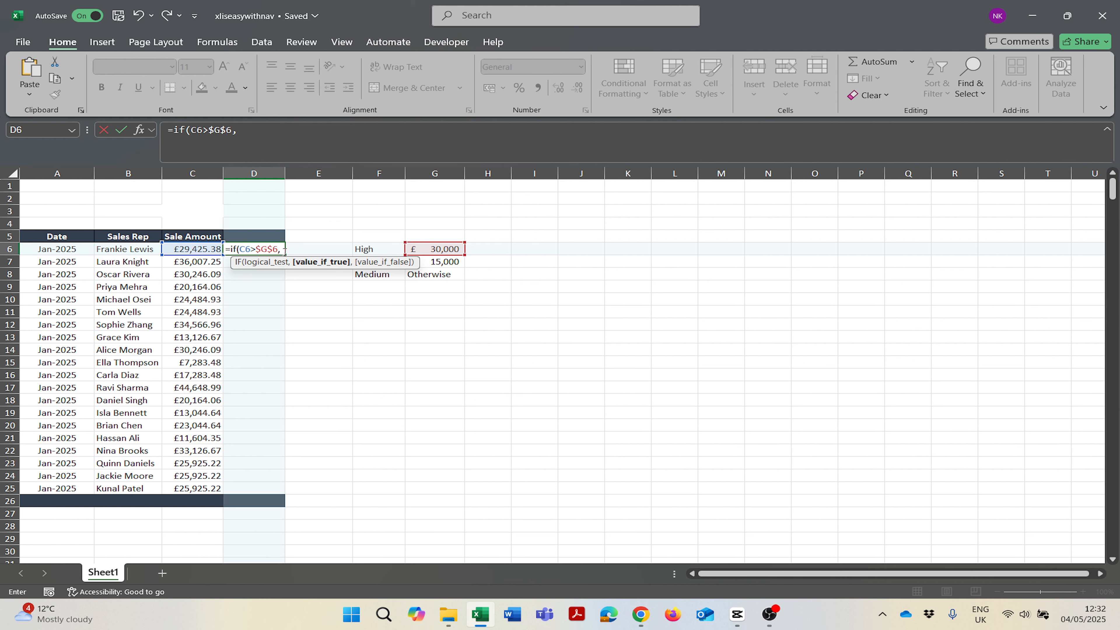
click(370, 250)
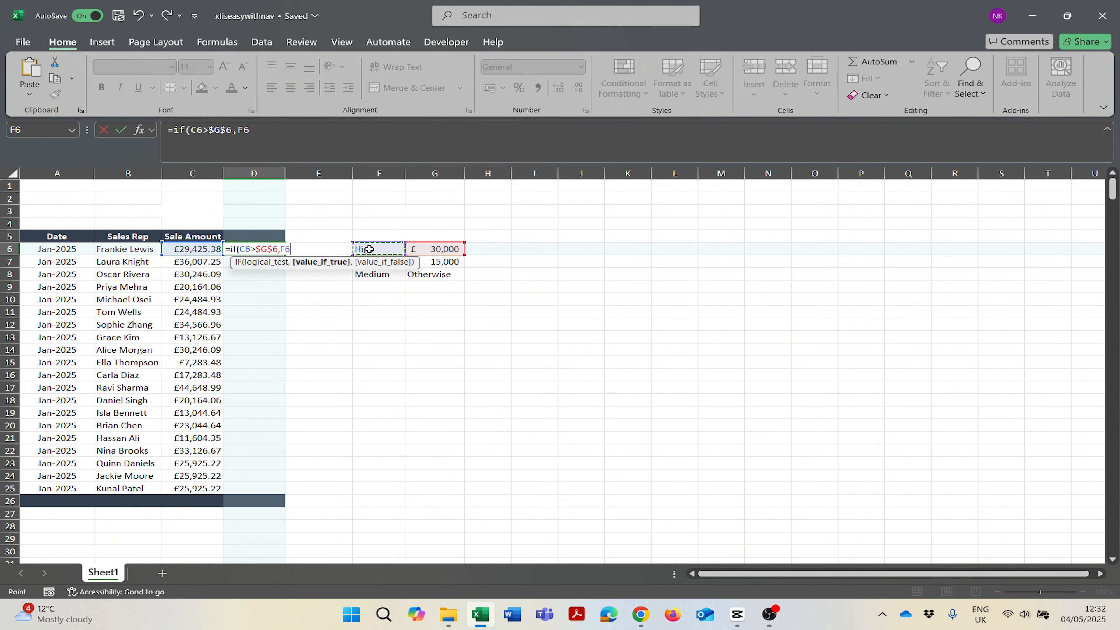
key(F4)
text(,)
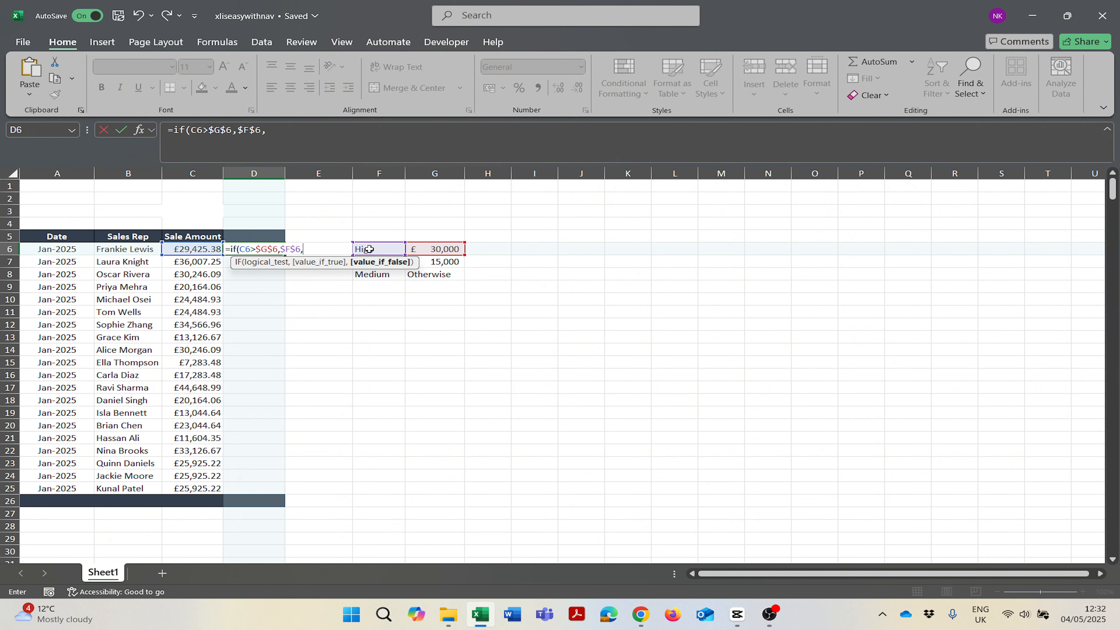
key(BackSpace)
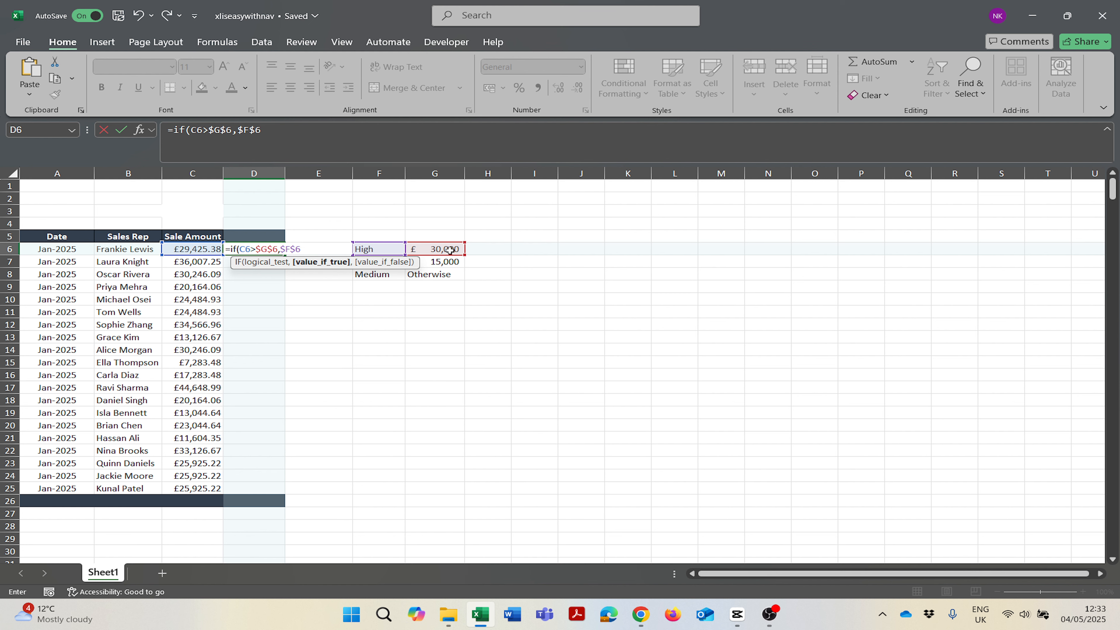
text(,)
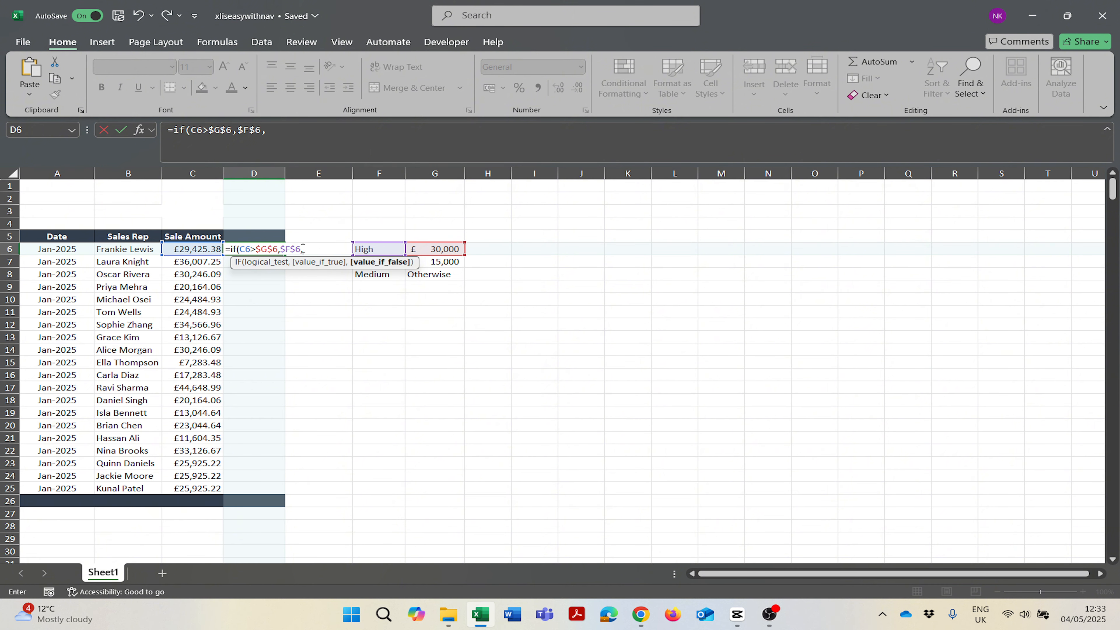
Nest a second IF as the false value, testing whether C6 is less than the absolute reference $G$7.
text(if()
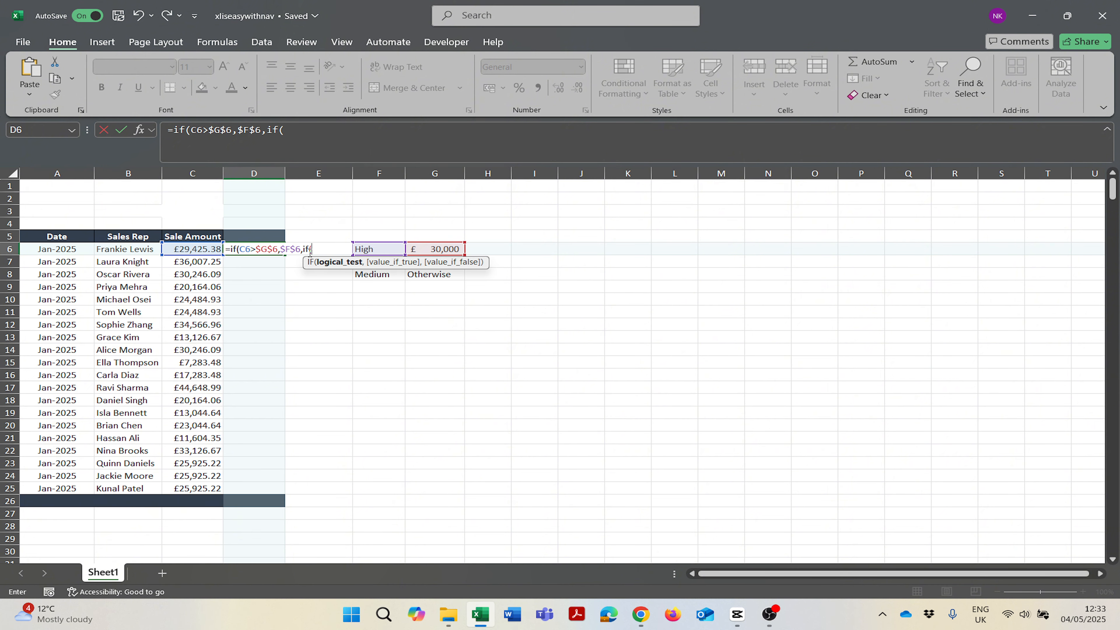
click(503, 258)
key(Left)
key(Left)
key(Left)
key(Left)
key(Left)
key(Left)
key(Up)
key(Right)
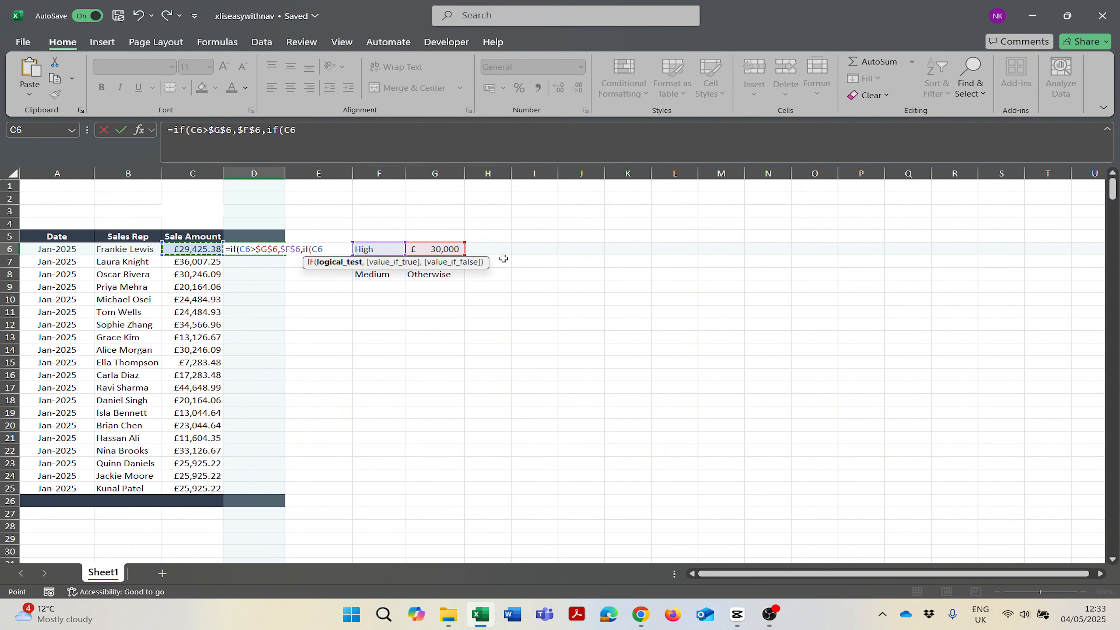
text(<)
click(499, 260)
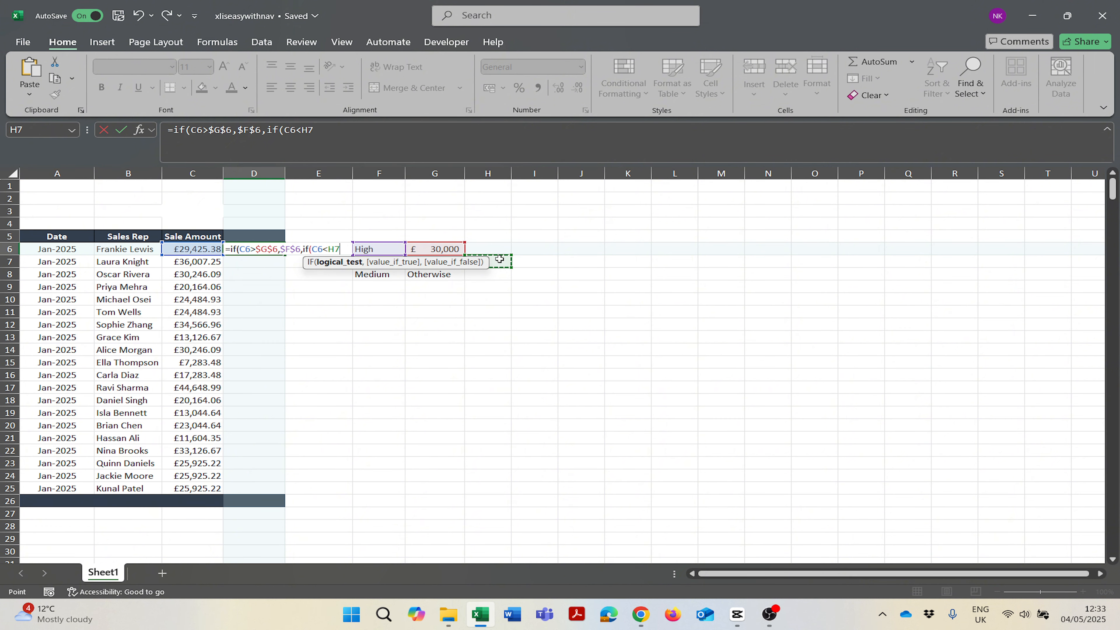
key(Left)
key(F4)
Make the nested IF return the Low label through the absolute reference $F$7 when its test is true.
text(,)
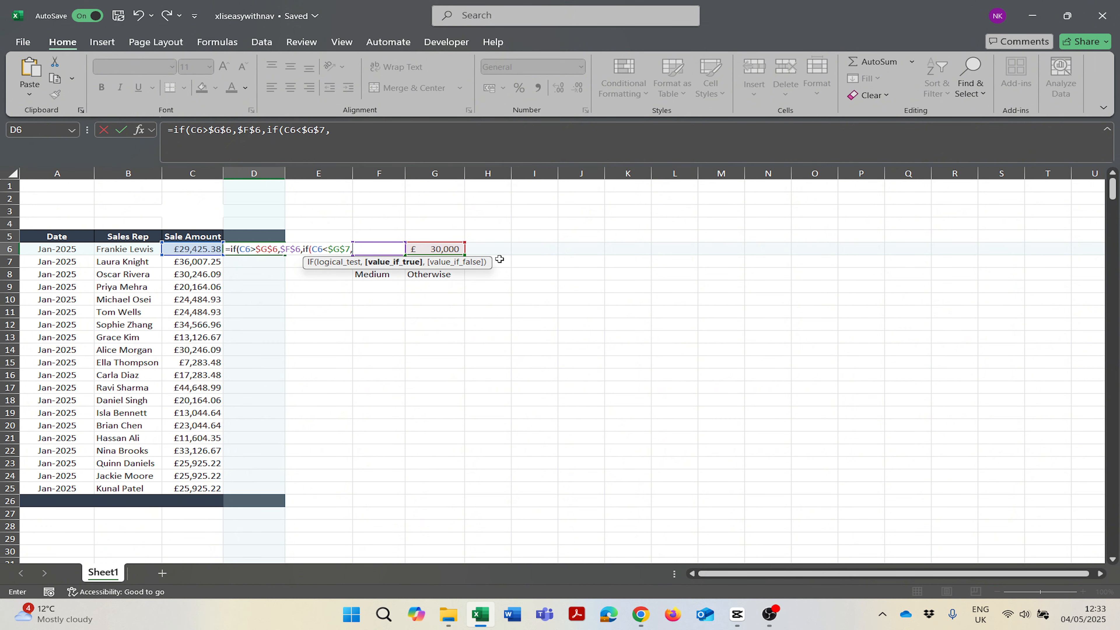
click(391, 284)
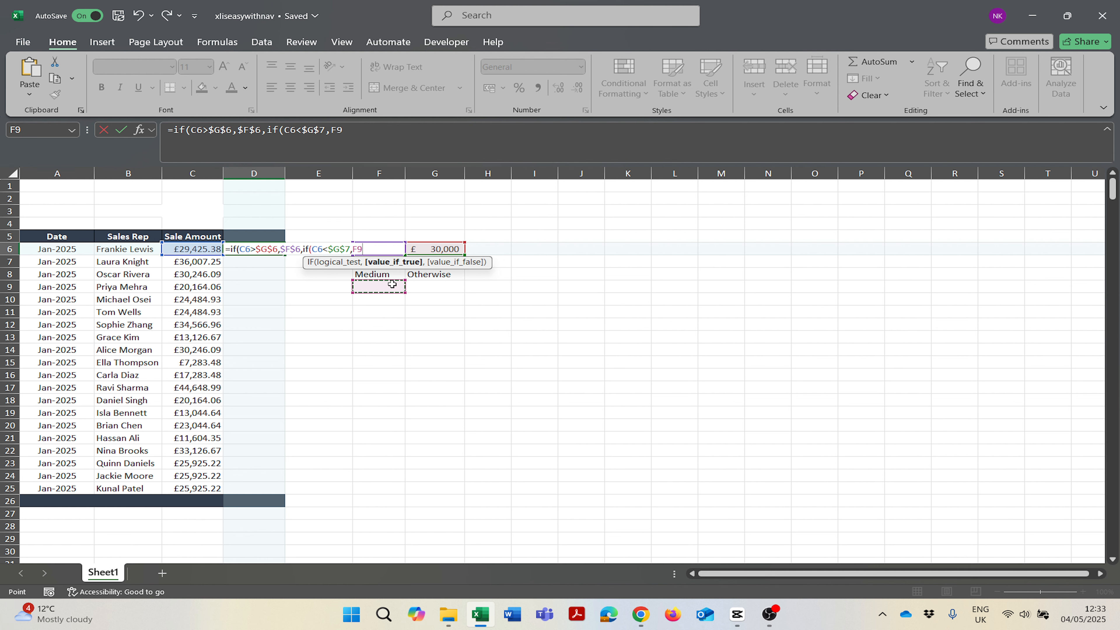
key(Up)
key(Up)
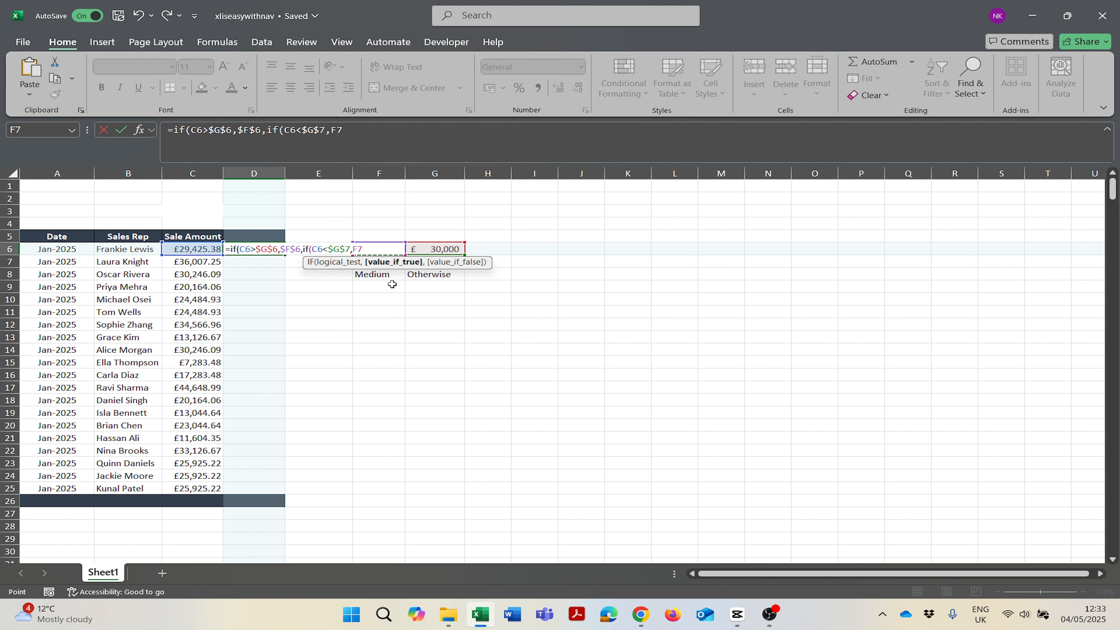
key(F4)
text(,)
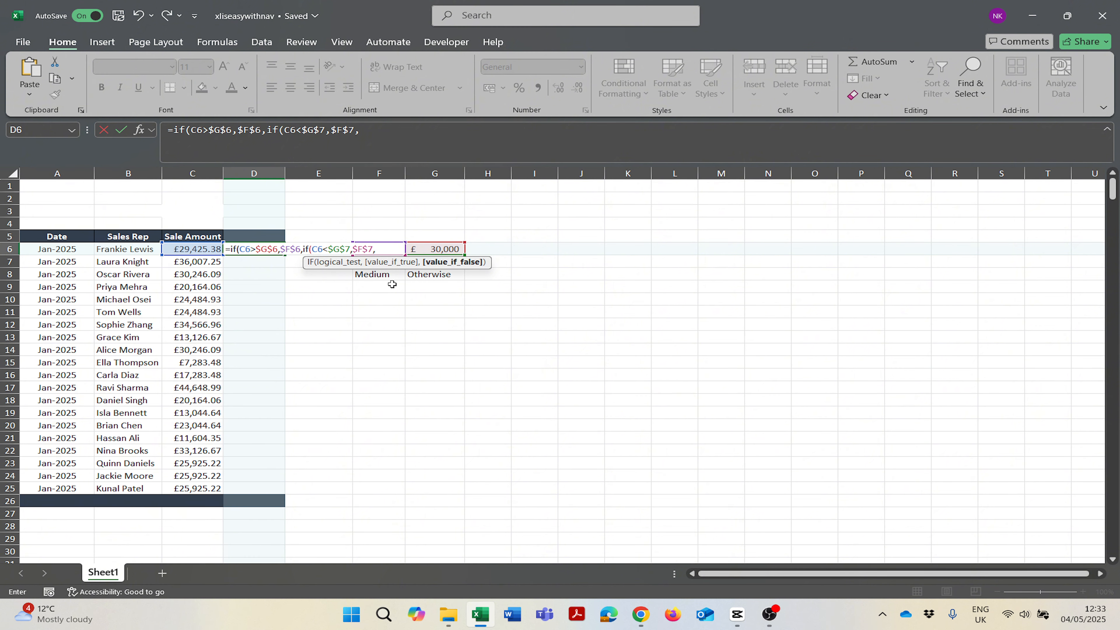
Set the nested IF's false value to the Medium label at $F$8, close both functions and enter the formula.
click(380, 276)
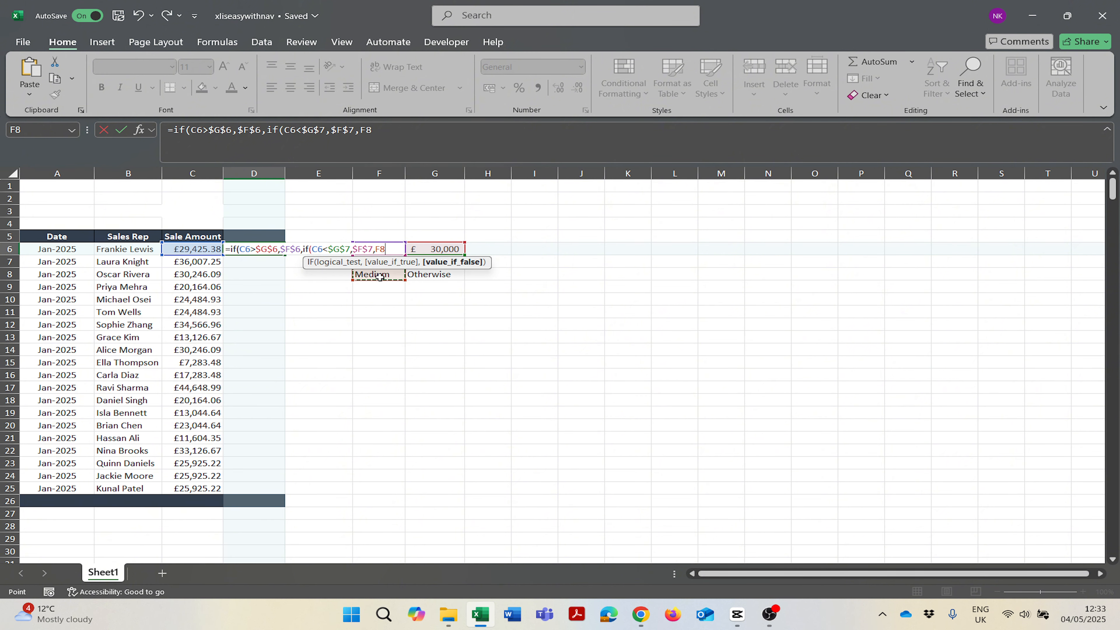
key(F4)
click(411, 136)
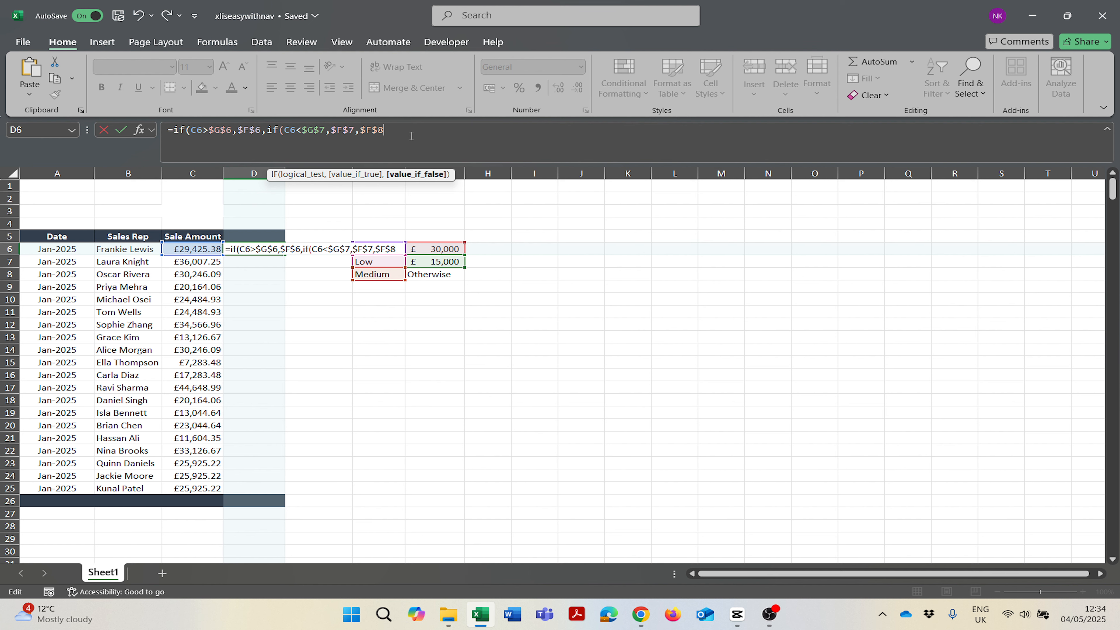
text()))
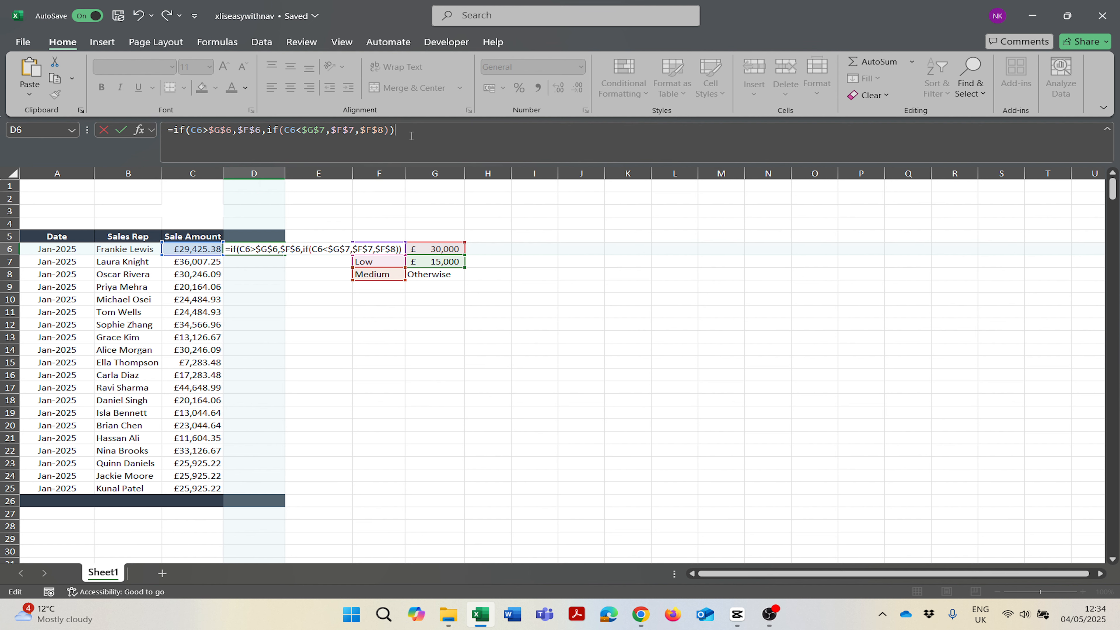
key(Return)
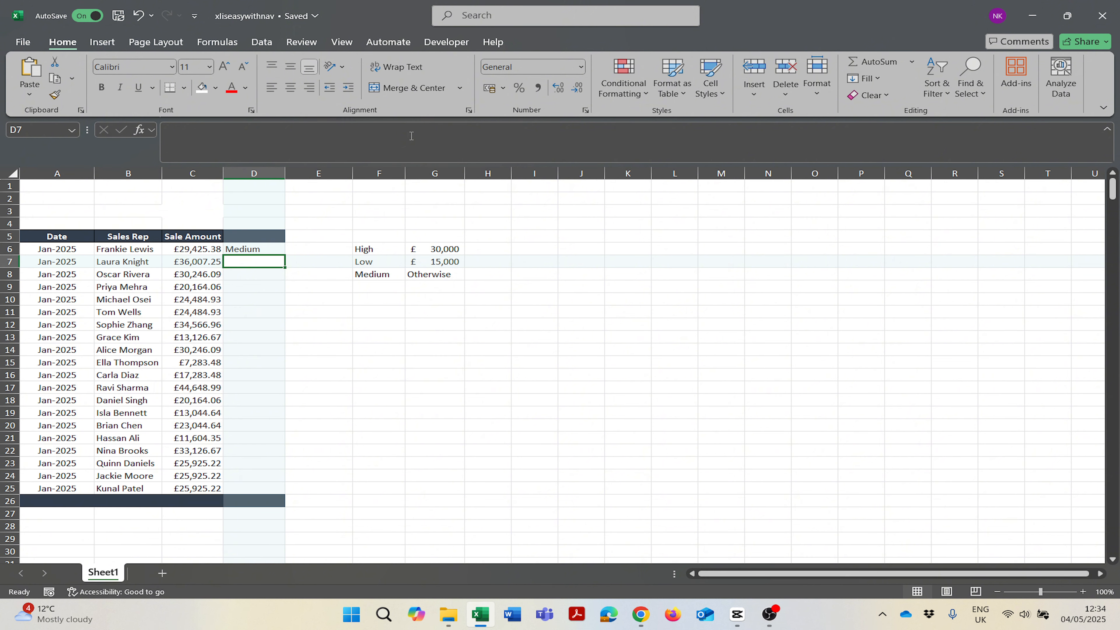
Fill the nested IF formula from D6 down to D25.
key(Up)
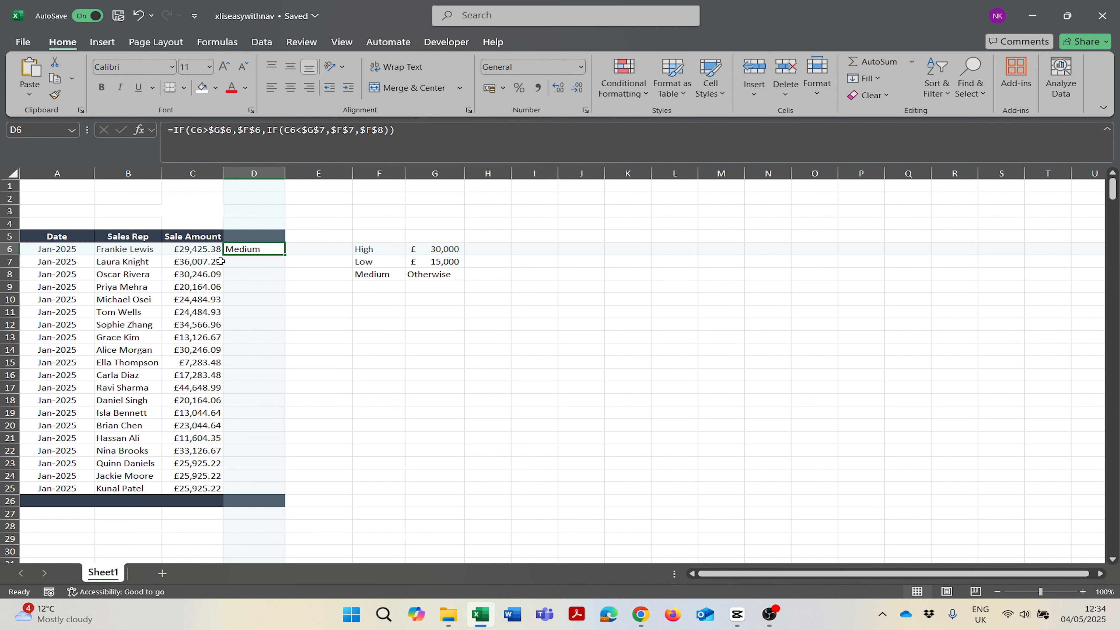
double_click(286, 254)
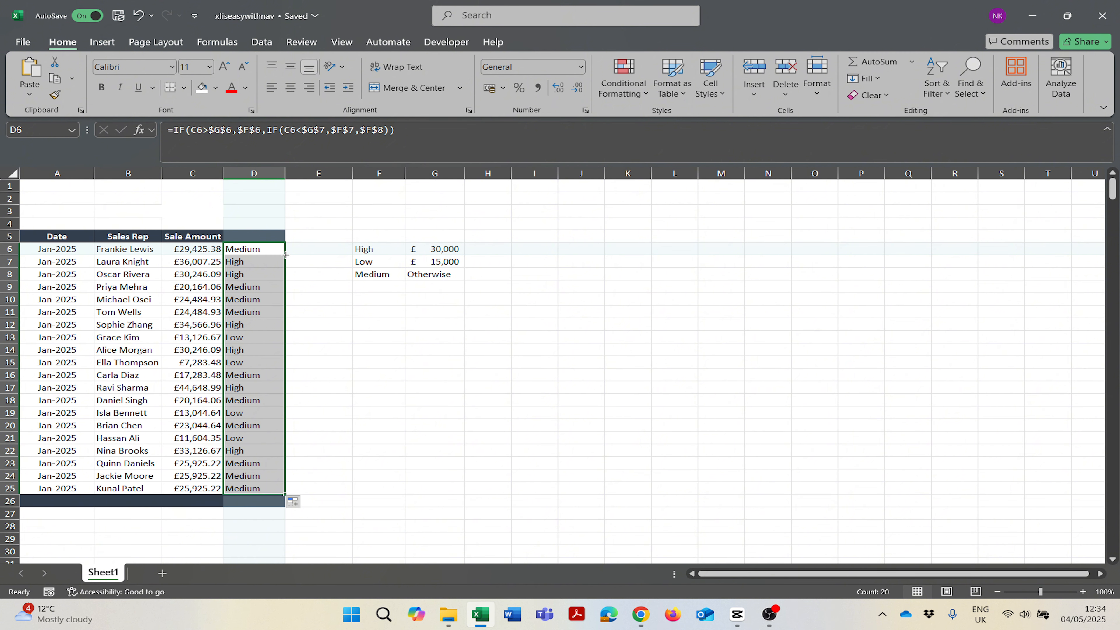
click(332, 301)
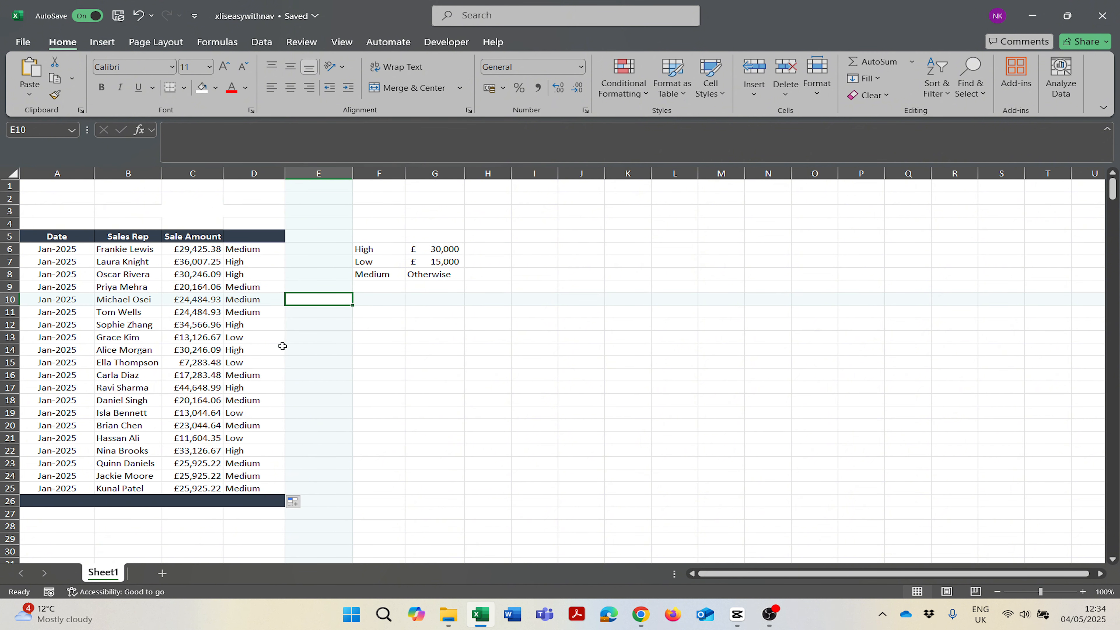
Check the copied formulas and their categories in several rows of column D, such as D17, D19 and D21.
click(251, 337)
click(247, 389)
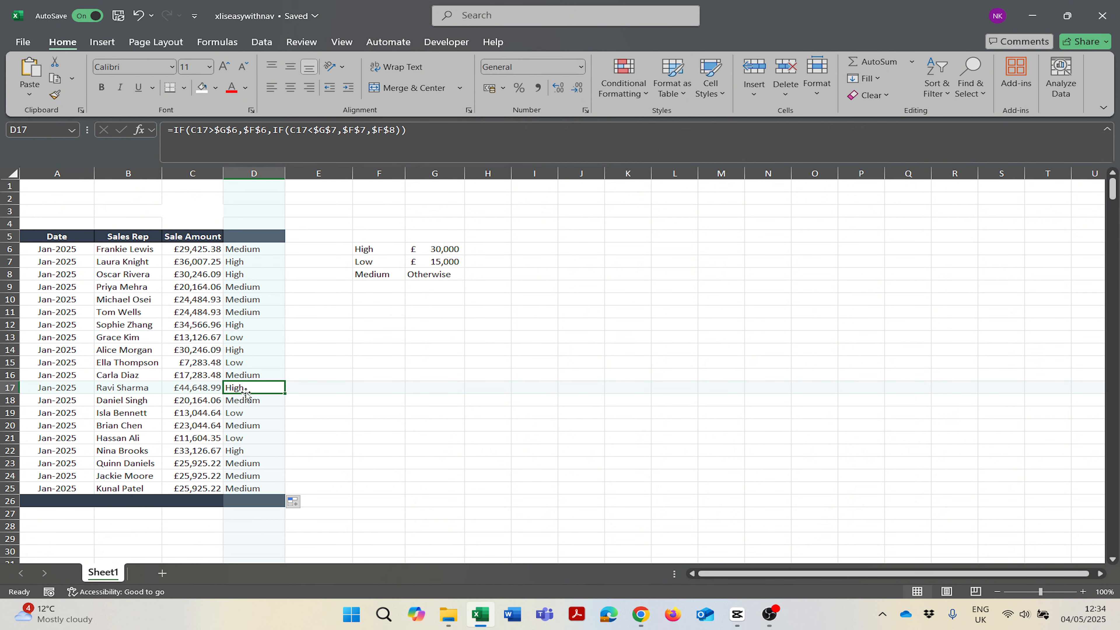
click(250, 436)
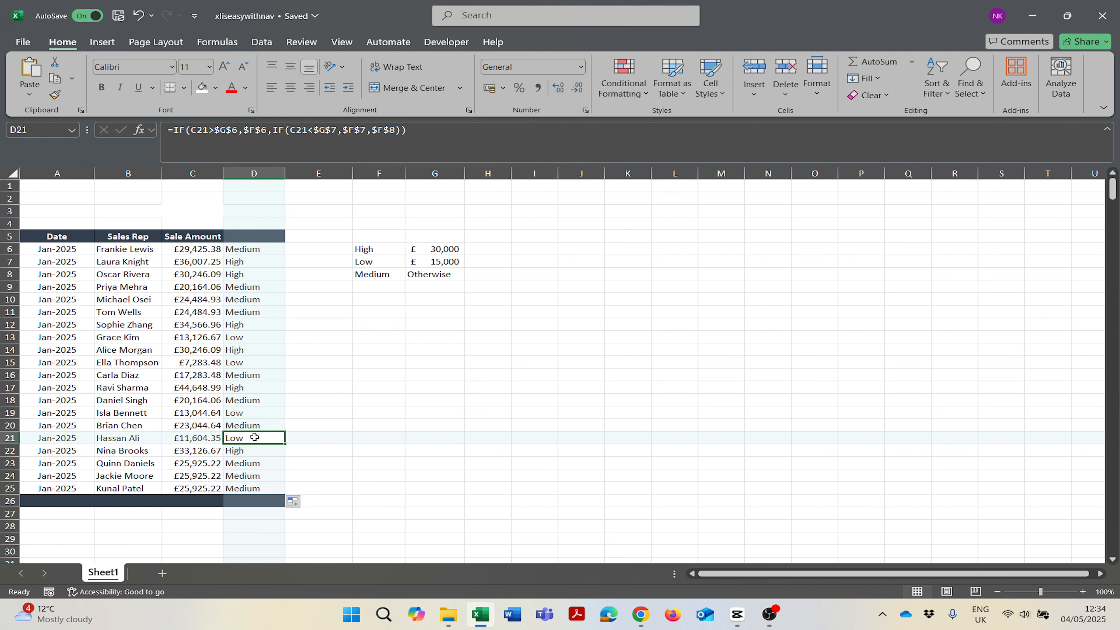
click(243, 404)
click(243, 414)
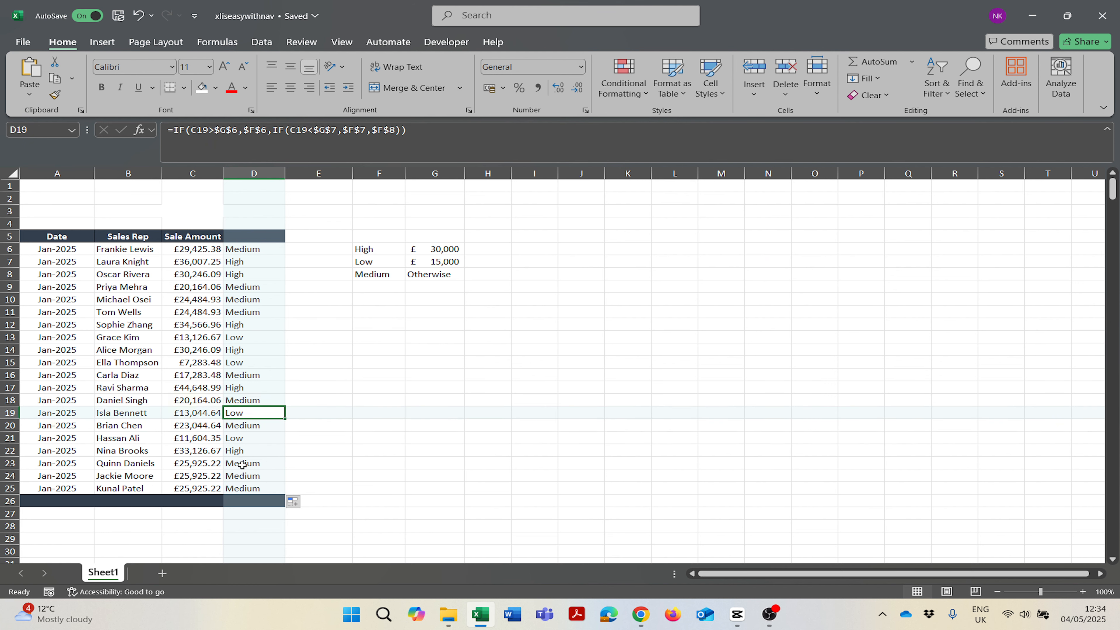
Insert a line break before the nested IF in D6's formula so it starts on its own line, and enter the formula.
click(254, 451)
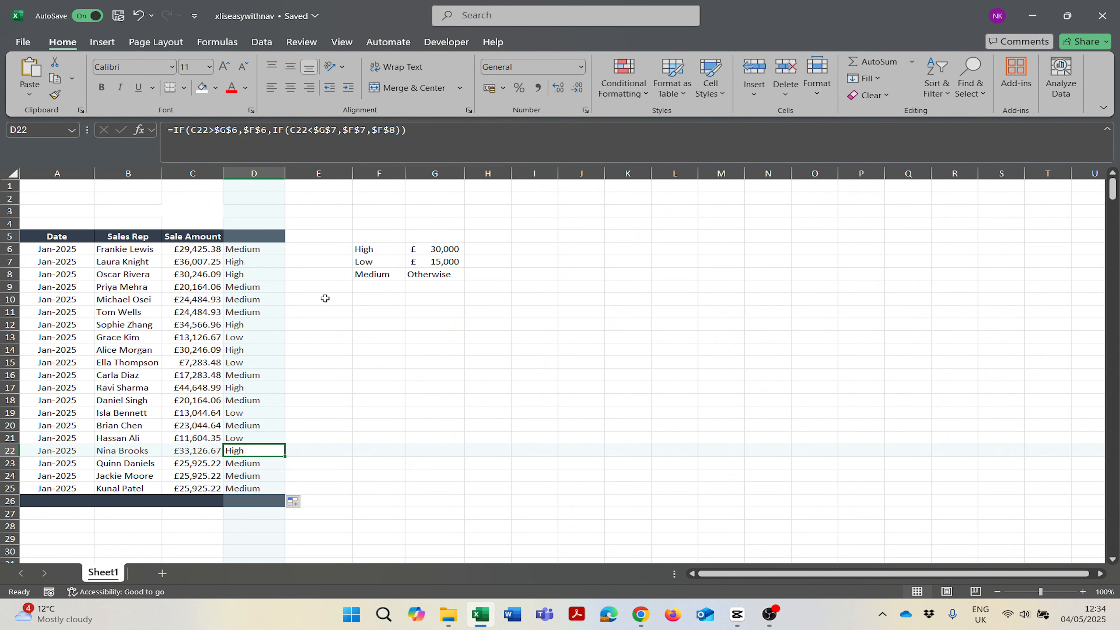
click(273, 250)
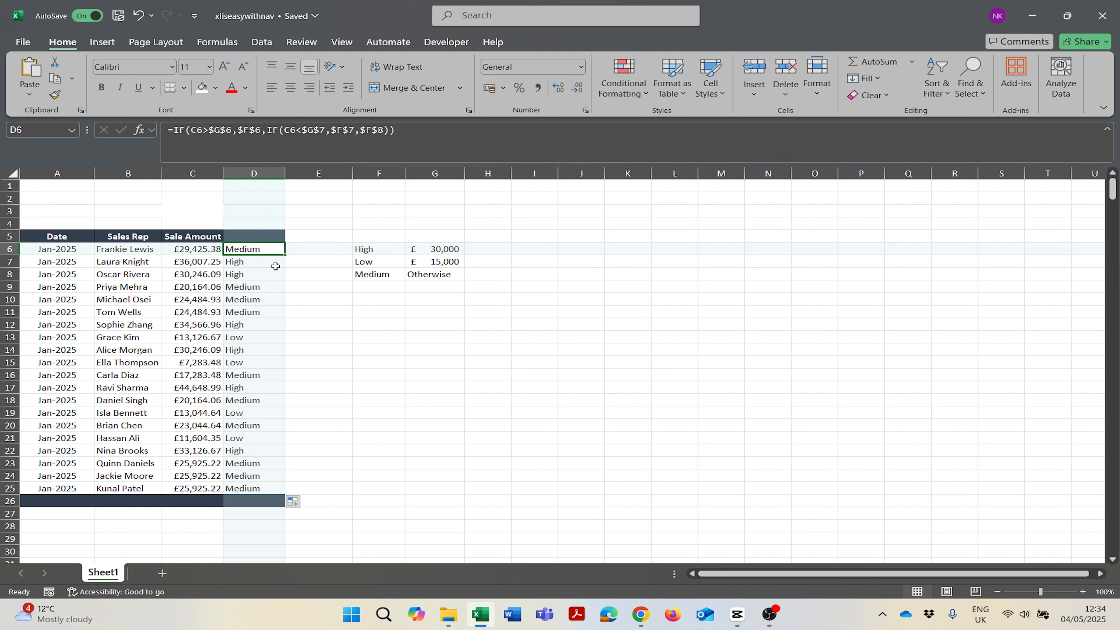
click(386, 131)
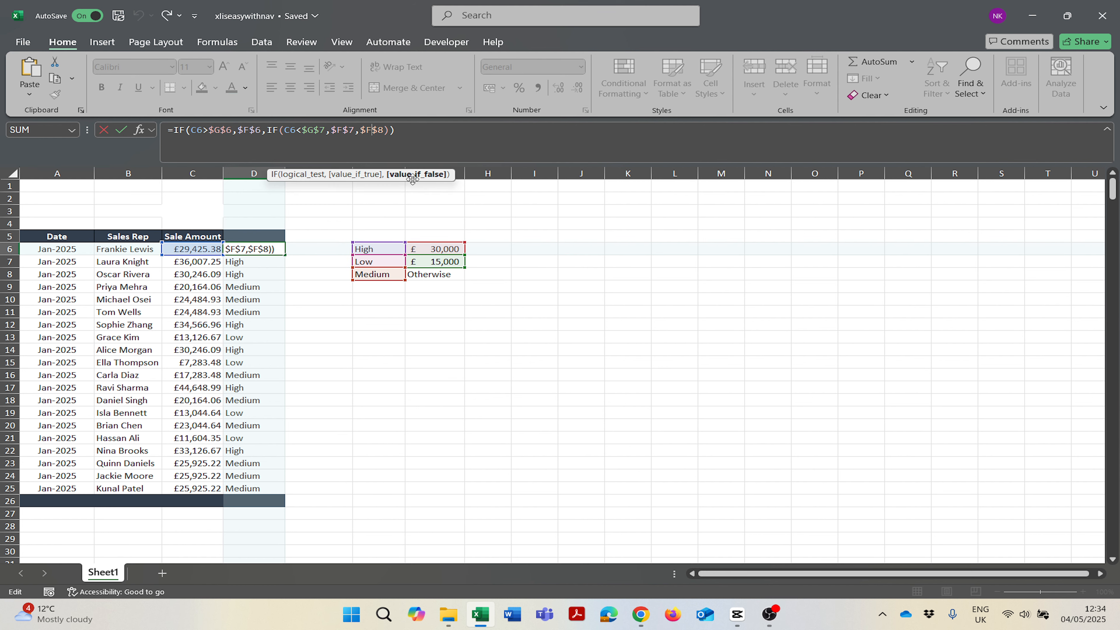
click(422, 128)
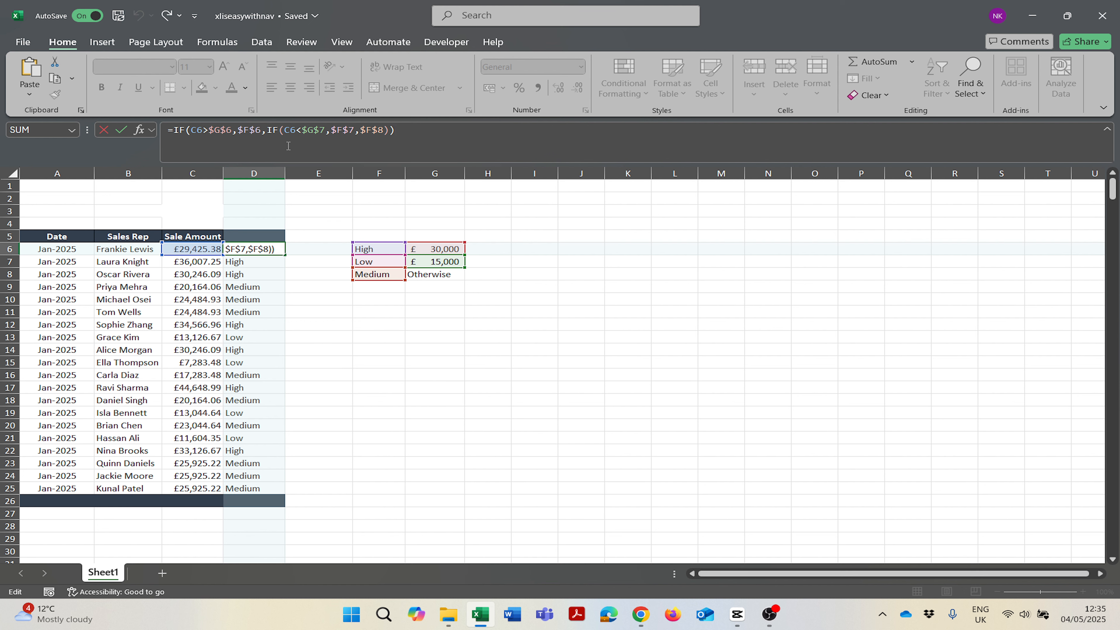
click(266, 131)
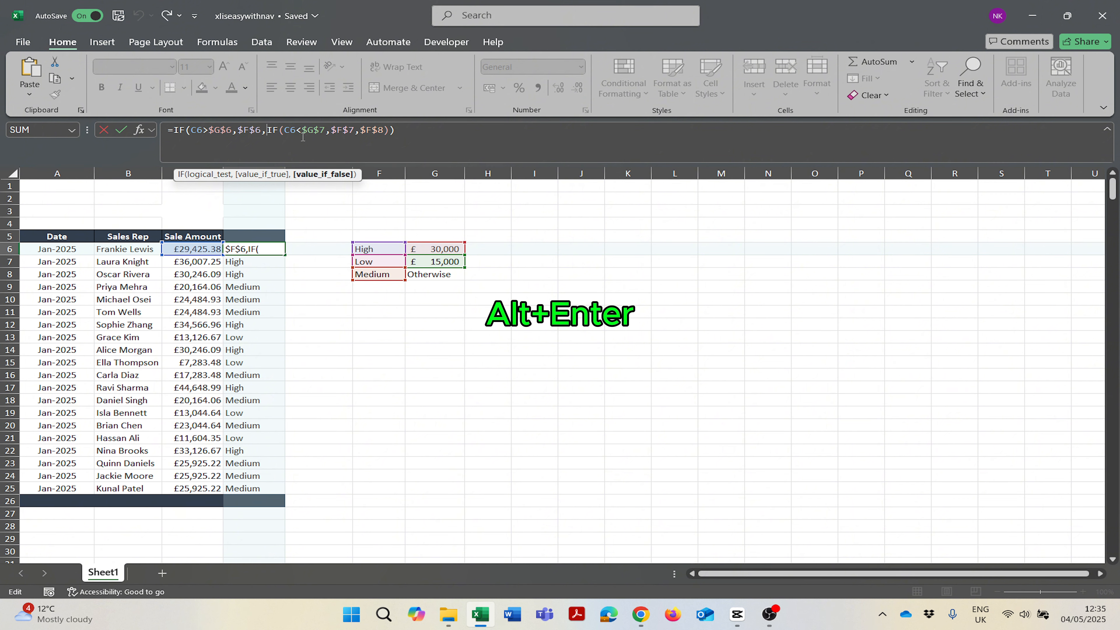
key(alt+Return)
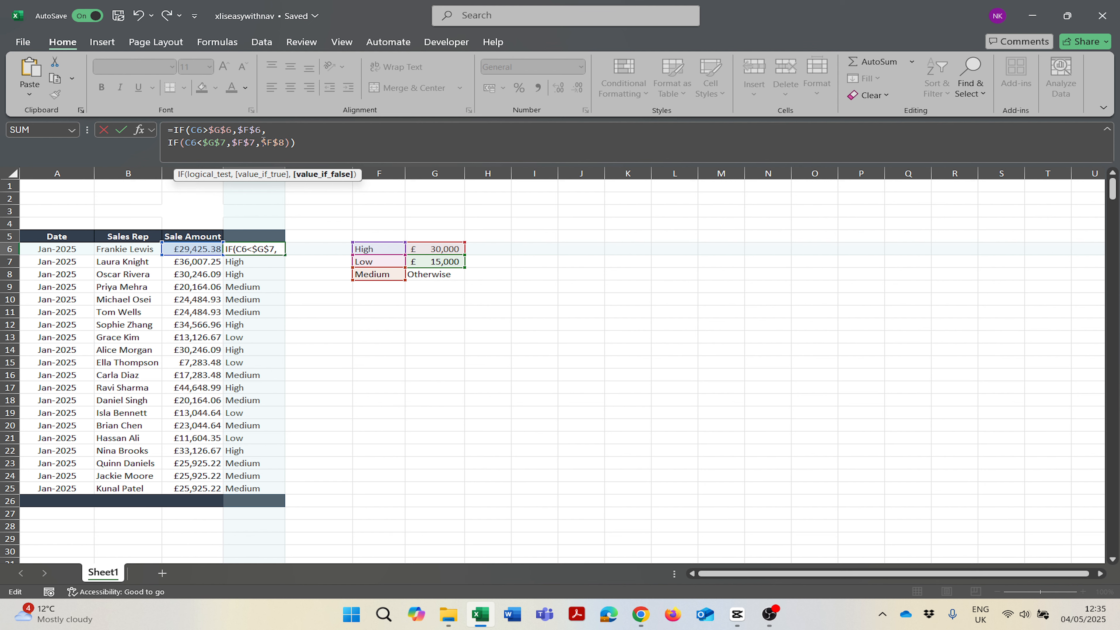
click(321, 149)
key(Return)
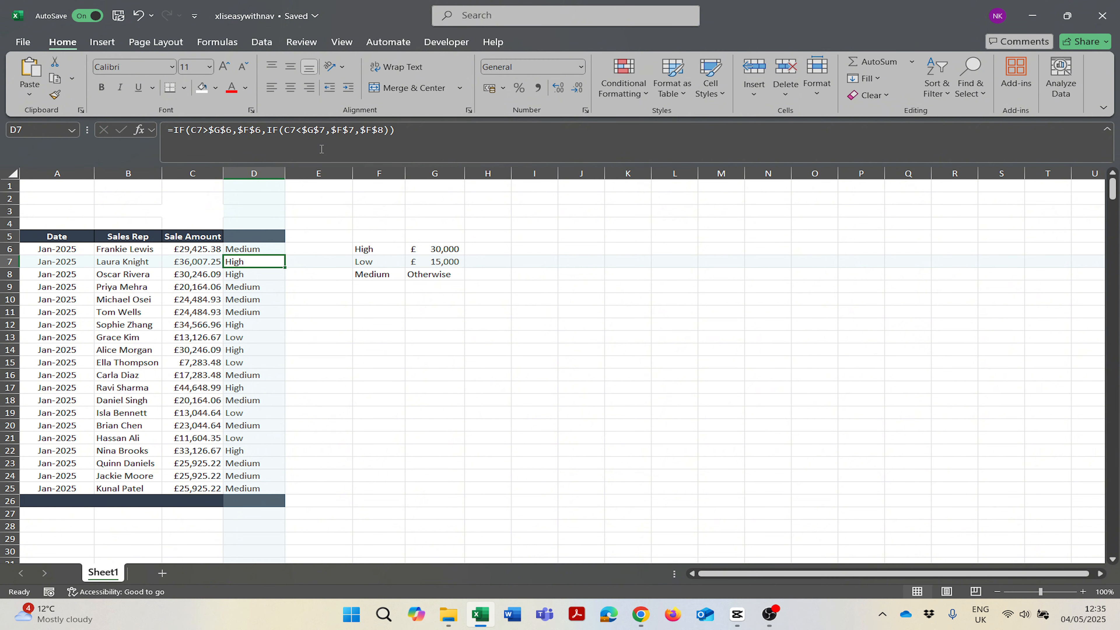